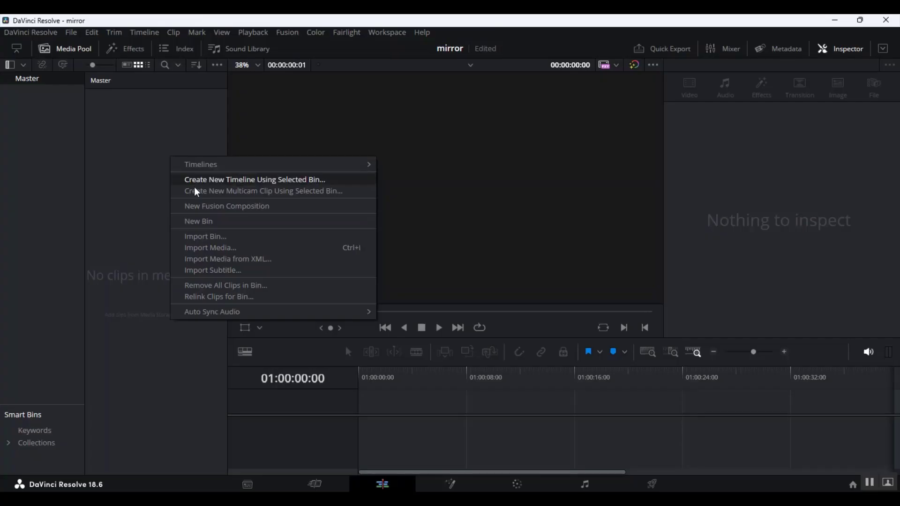
Import the Dubai skyline screenshot and place it on V1 of a new Timeline 1
{"action": "left_click", "coordinate": [227, 248]}
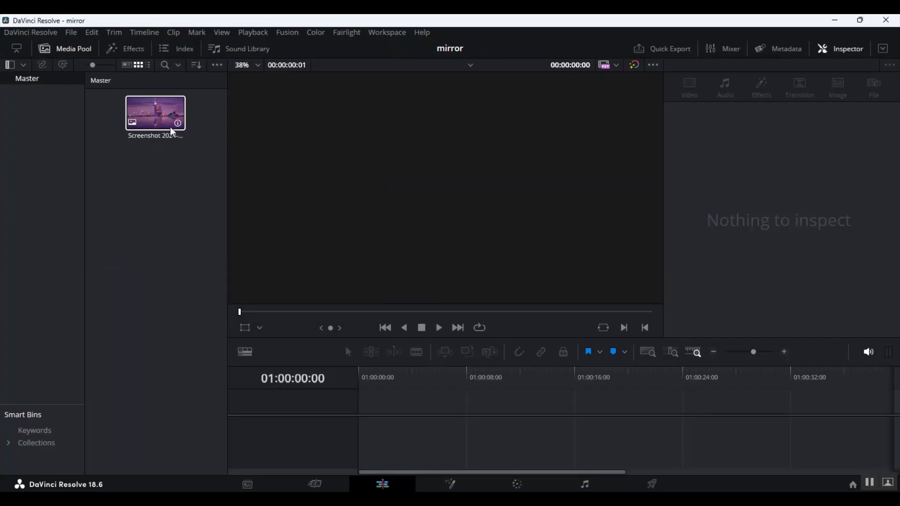
{"action": "mouse_move", "coordinate": [155, 113]}
{"action": "left_mouse_down"}
{"action": "mouse_move", "coordinate": [385, 422]}
{"action": "mouse_move", "coordinate": [394, 421]}
{"action": "mouse_move", "coordinate": [377, 417]}
{"action": "left_mouse_up"}
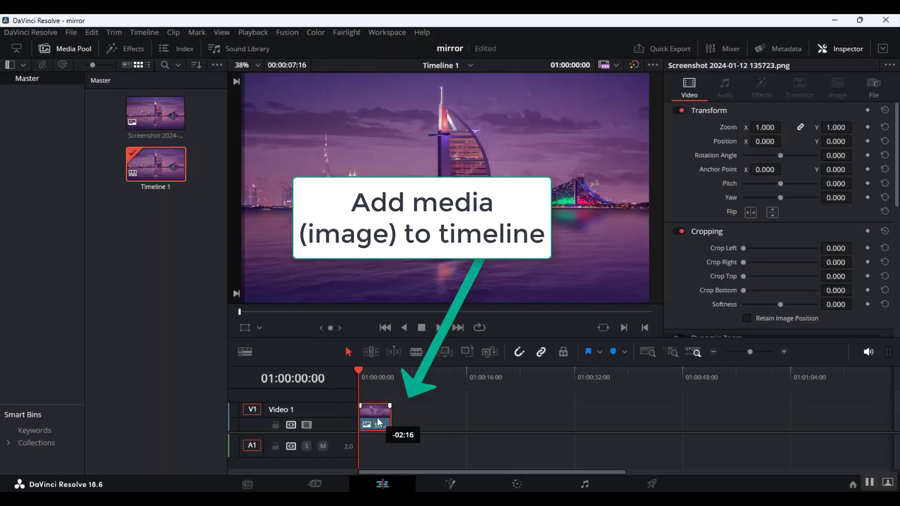
{"action": "left_click", "coordinate": [518, 436]}
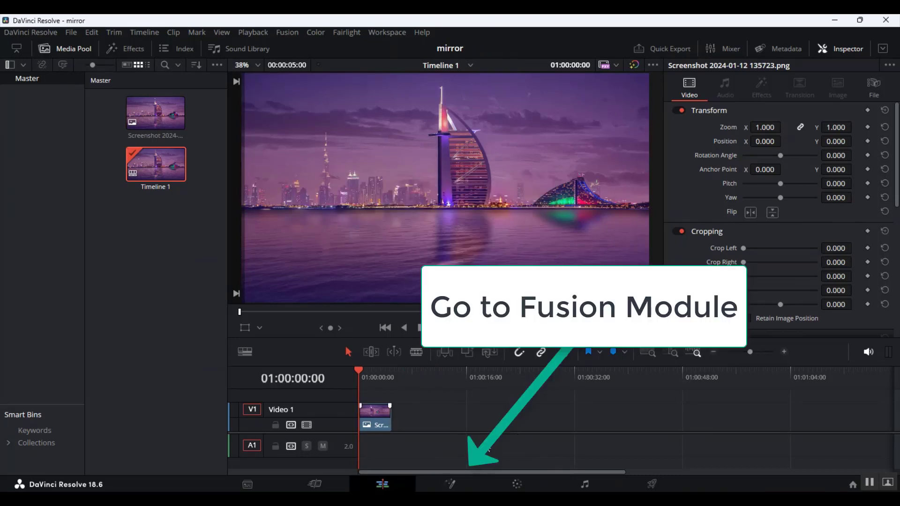
In Fusion, add a Text+ node and merge Text1 over MediaIn1 through a new Merge1
{"action": "left_click", "coordinate": [450, 485]}
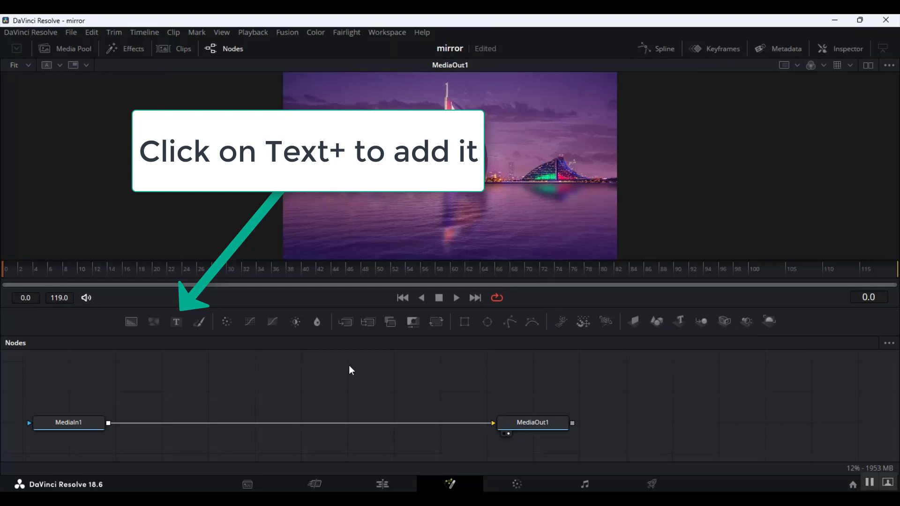
{"action": "left_click", "coordinate": [177, 323]}
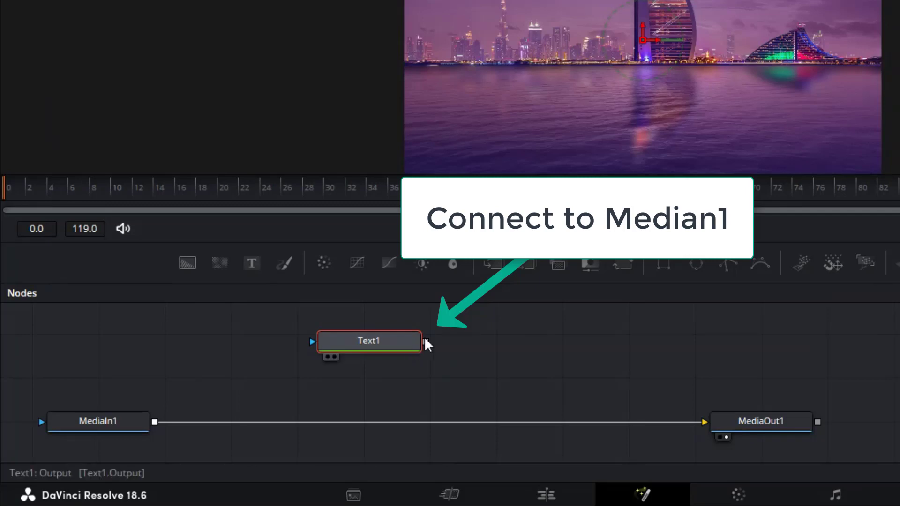
{"action": "left_click_drag", "start_coordinate": [425, 342], "coordinate": [154, 424]}
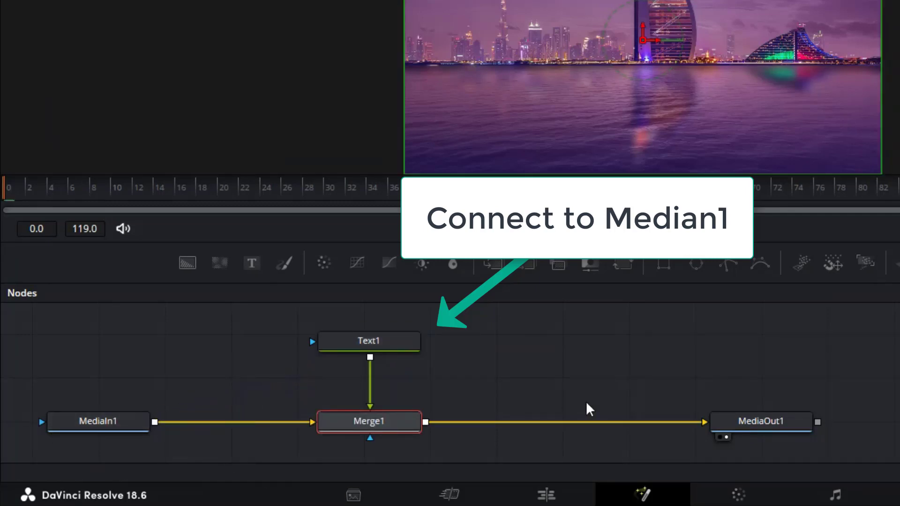
Enter 'Dubai City' as Text1's title text and save the project
{"action": "left_click", "coordinate": [356, 344]}
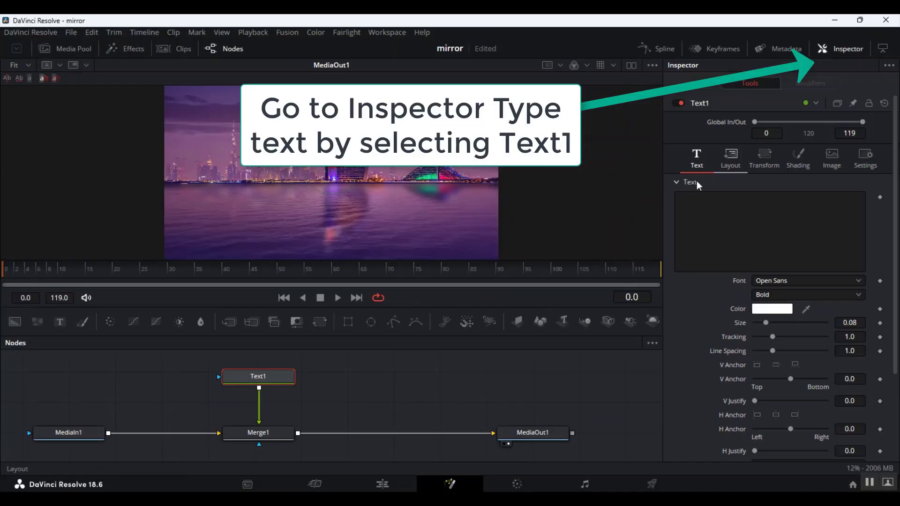
{"action": "left_click", "coordinate": [736, 214]}
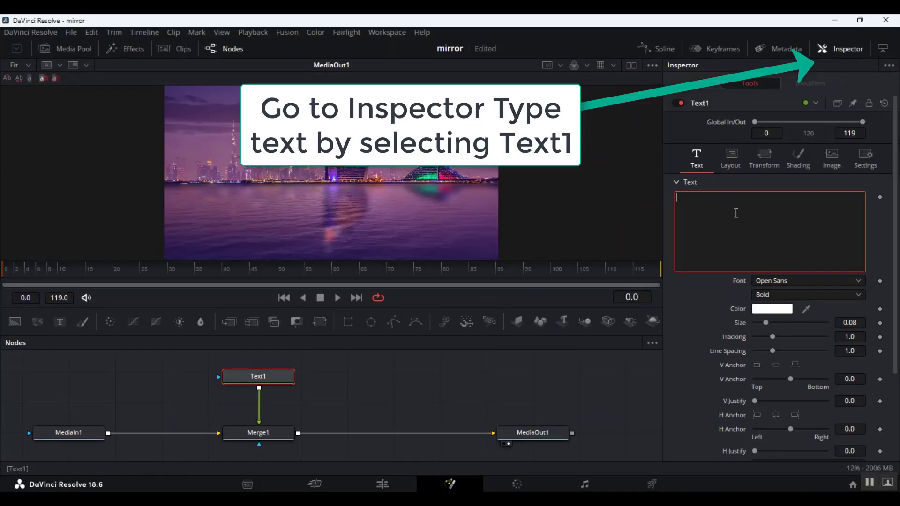
{"action": "type", "text": "Dubai "}
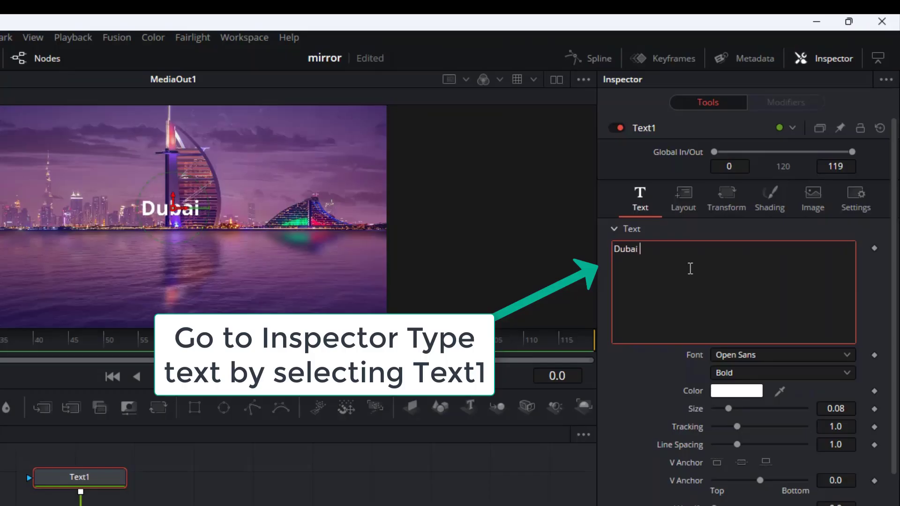
{"action": "type", "text": "City"}
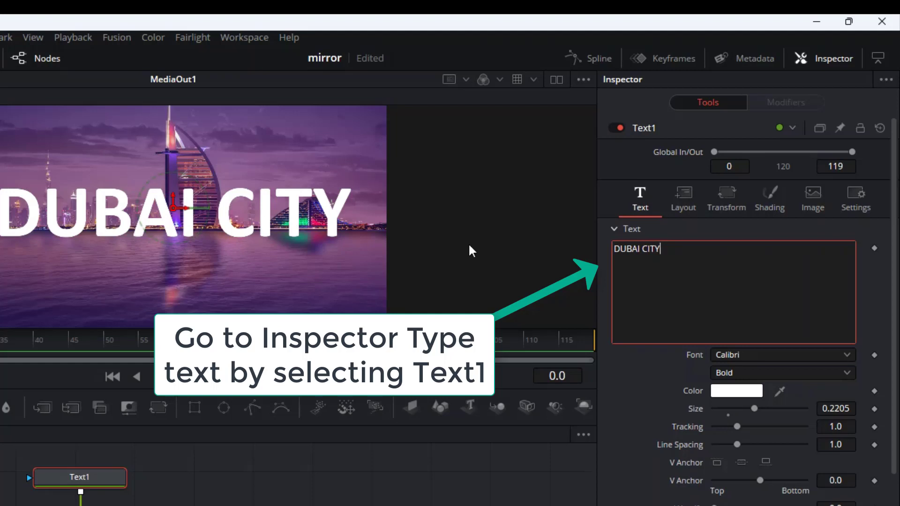
{"action": "key", "text": "ctrl+s"}
Set the title font to Berlin Sans FB Demi
{"action": "left_click", "coordinate": [751, 355]}
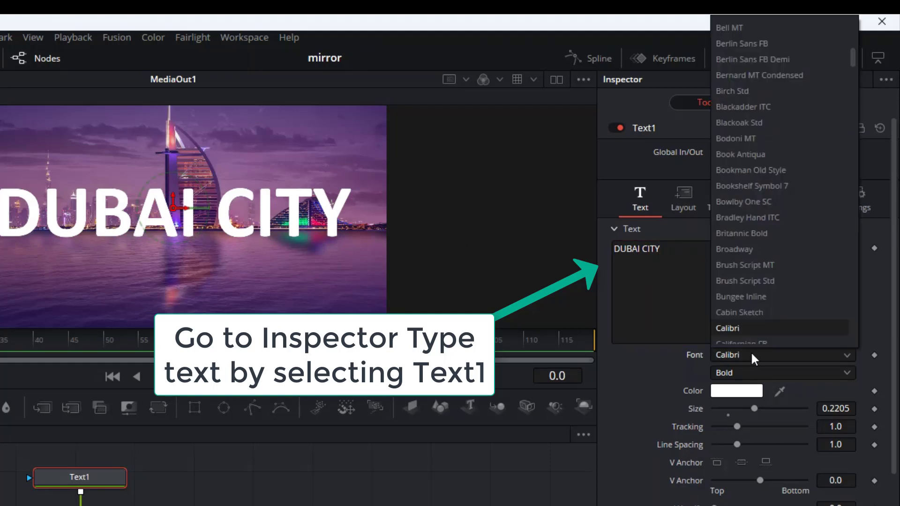
{"action": "scroll", "coordinate": [754, 78], "scroll_direction": "up", "scroll_amount": 10}
{"action": "left_click", "coordinate": [780, 329]}
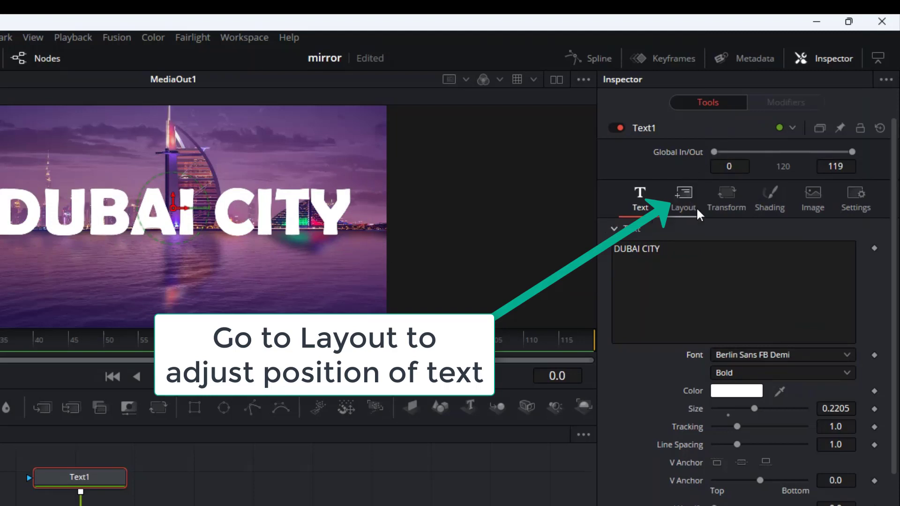
Raise Text1's layout Center Y from 0.5 to 0.519
{"action": "left_click", "coordinate": [681, 204]}
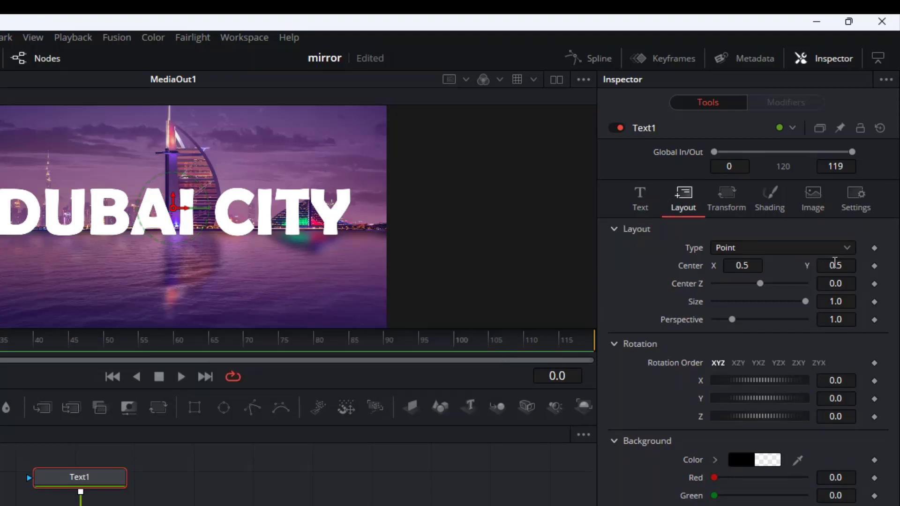
{"action": "left_click_drag", "start_coordinate": [835, 265], "coordinate": [835, 261]}
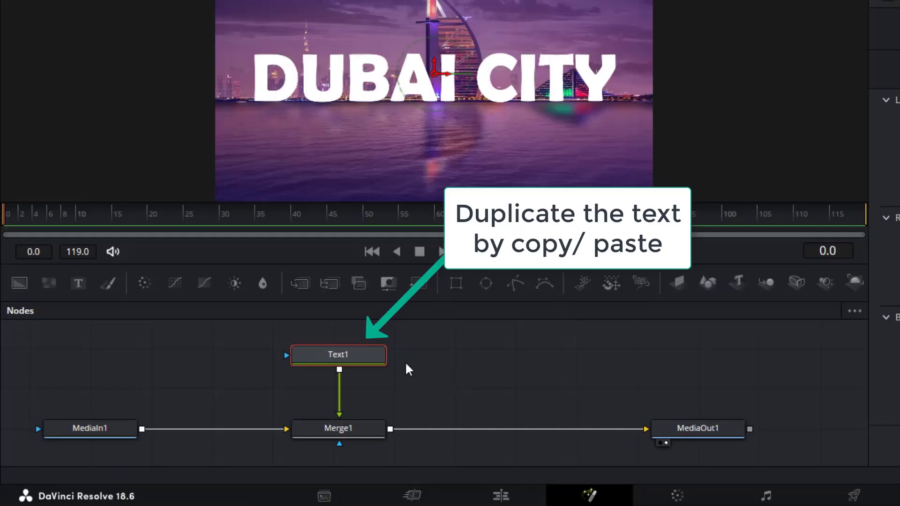
Copy and paste Text1 as Text1_1, merging it after Merge1 via a new Merge2
{"action": "right_click", "coordinate": [342, 350]}
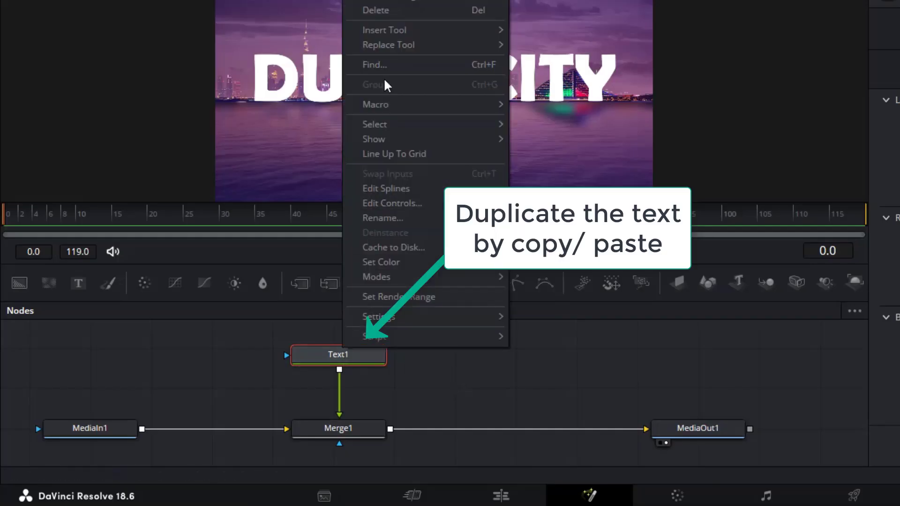
{"action": "left_click", "coordinate": [375, 3]}
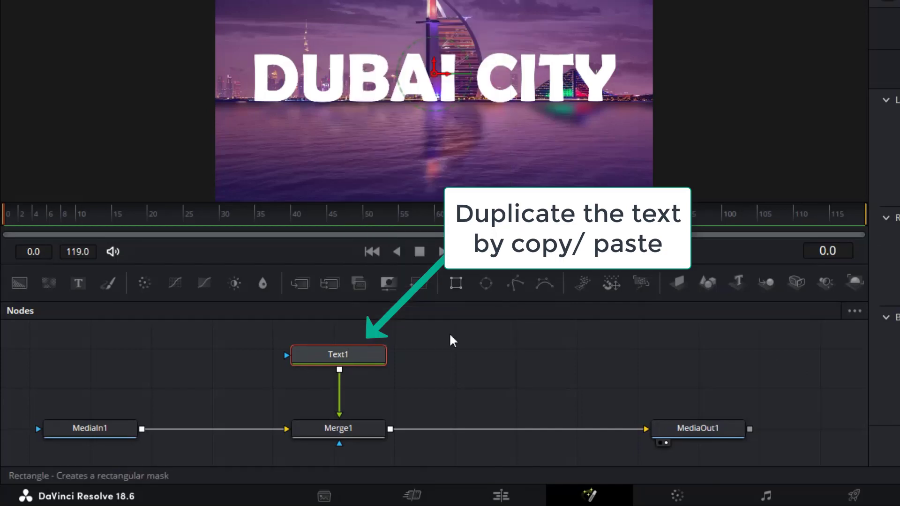
{"action": "right_click", "coordinate": [480, 355]}
{"action": "left_click", "coordinate": [511, 326]}
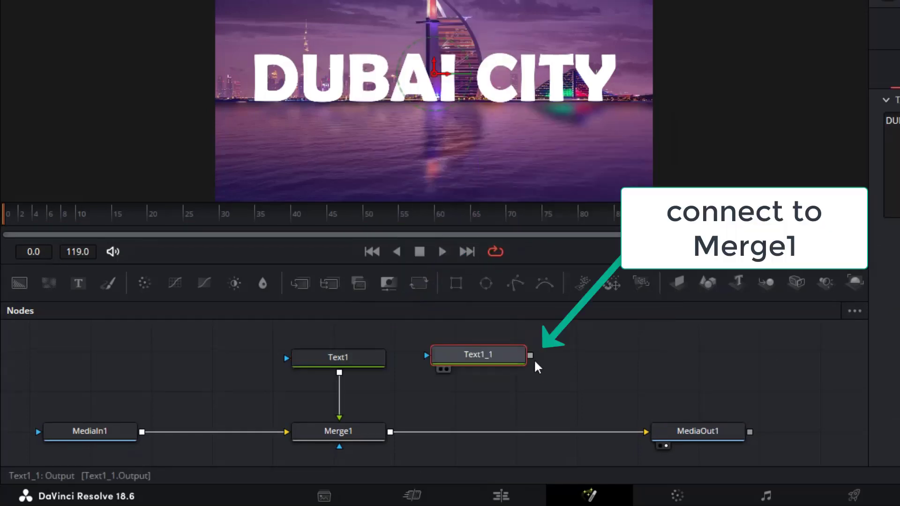
{"action": "left_click_drag", "start_coordinate": [530, 355], "coordinate": [391, 433]}
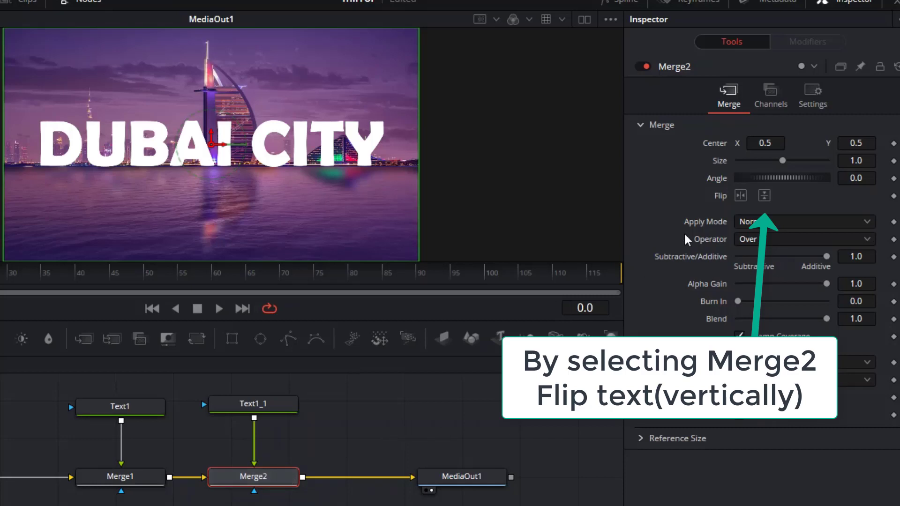
Flip Merge2's text vertically and position it beneath the original at center 0.5016, 0.3163
{"action": "left_click", "coordinate": [766, 197]}
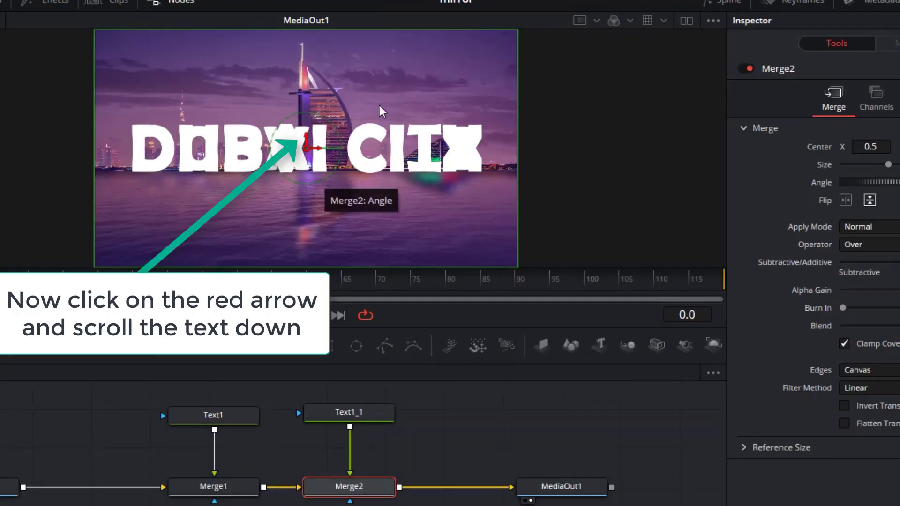
{"action": "mouse_move", "coordinate": [345, 268]}
{"action": "left_mouse_down"}
{"action": "mouse_move", "coordinate": [342, 316]}
{"action": "mouse_move", "coordinate": [342, 273]}
{"action": "left_mouse_up"}
{"action": "mouse_move", "coordinate": [306, 162]}
{"action": "left_mouse_down"}
{"action": "mouse_move", "coordinate": [309, 206]}
{"action": "mouse_move", "coordinate": [307, 198]}
{"action": "left_mouse_up"}
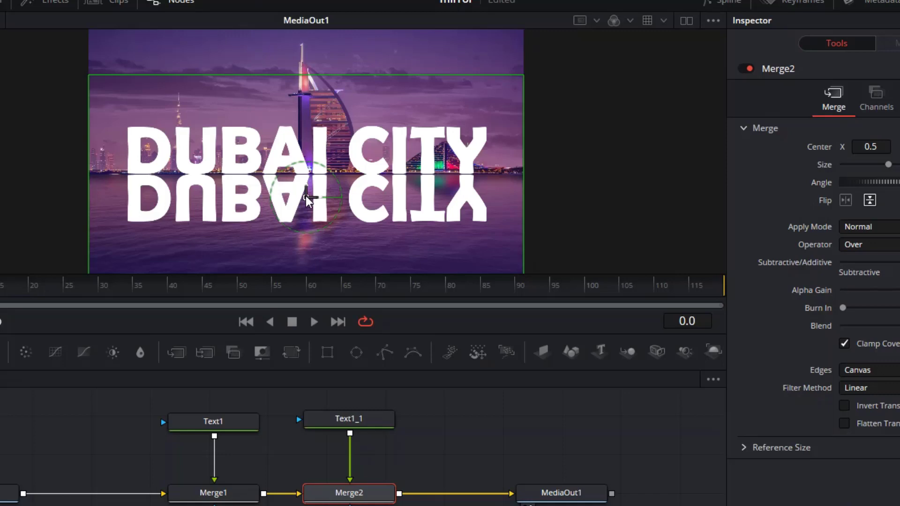
{"action": "left_click_drag", "start_coordinate": [306, 196], "coordinate": [307, 197]}
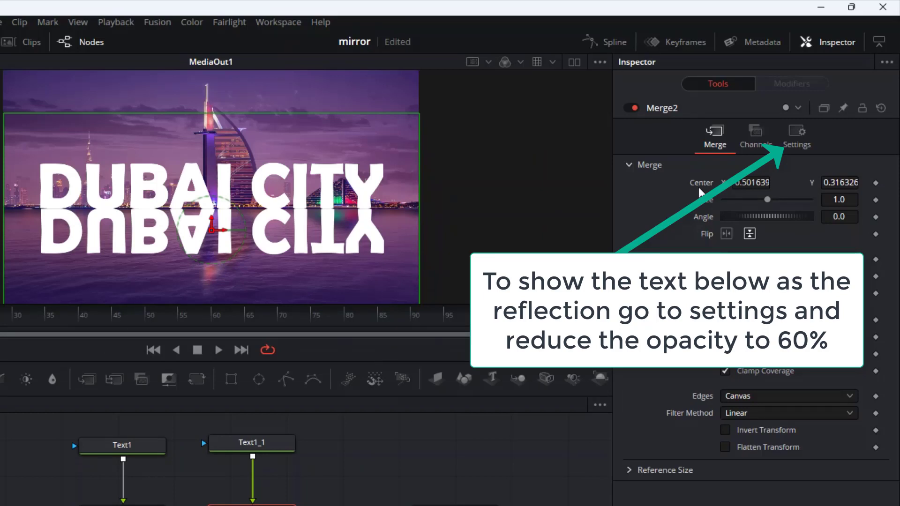
Lower Merge2's Blend setting to 0.575
{"action": "left_click", "coordinate": [798, 139]}
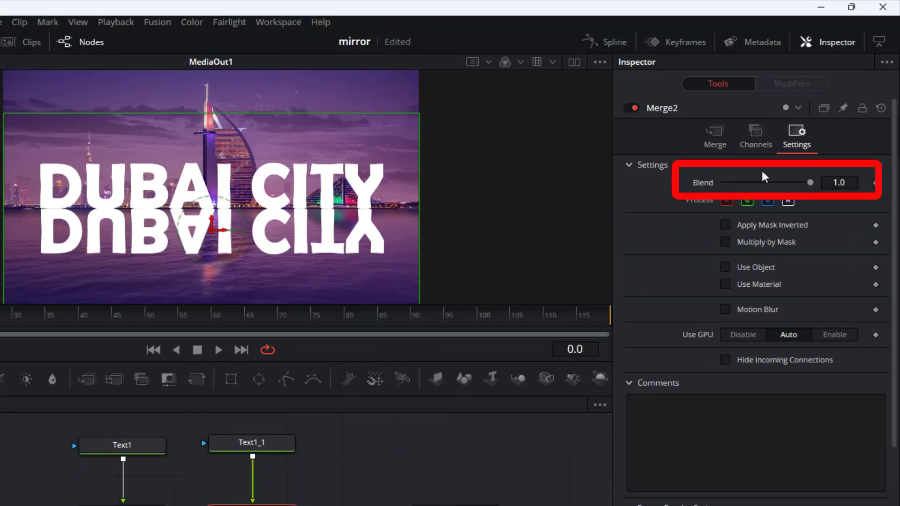
{"action": "left_click_drag", "start_coordinate": [810, 183], "coordinate": [774, 184]}
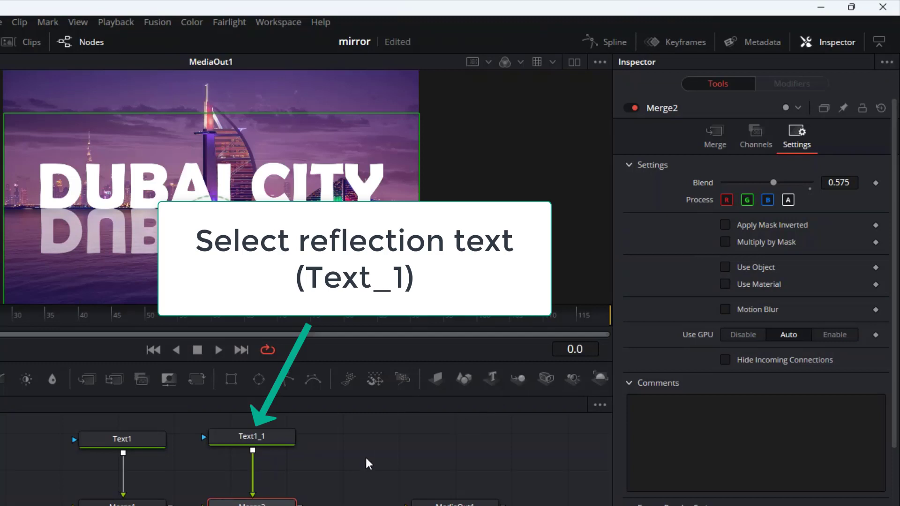
Set Text1_1's Transform Shear X to about 0.21
{"action": "left_click", "coordinate": [250, 436]}
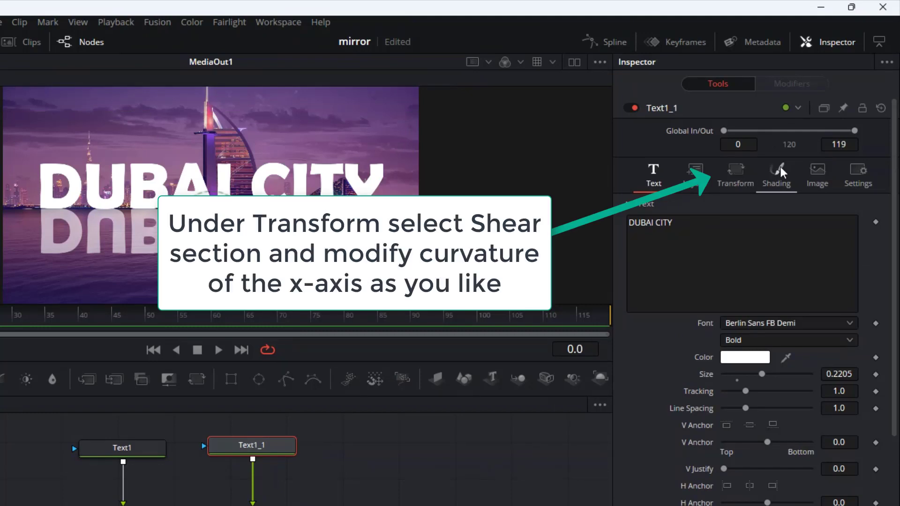
{"action": "left_click", "coordinate": [745, 177]}
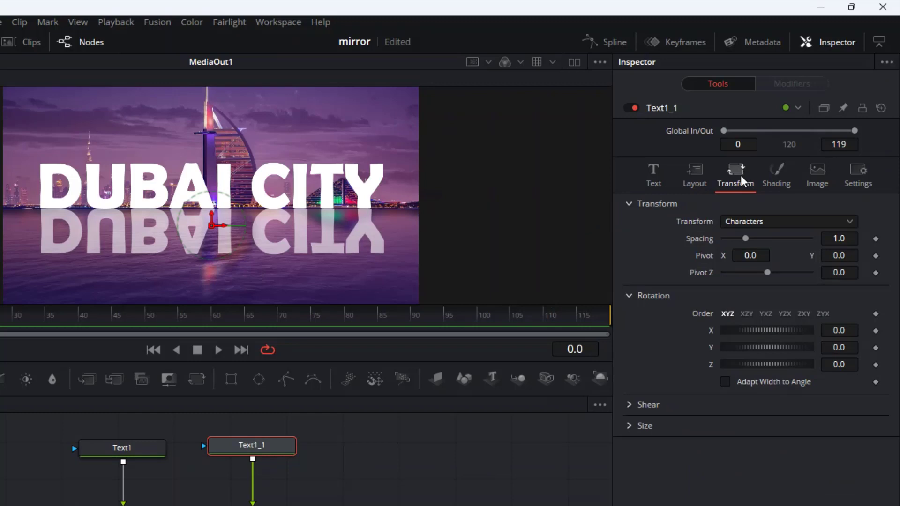
{"action": "left_click", "coordinate": [630, 406]}
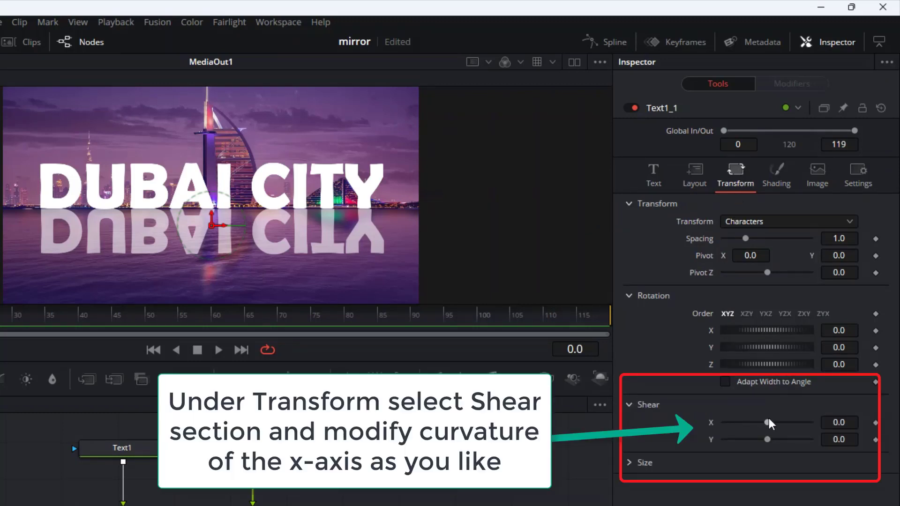
{"action": "left_click_drag", "start_coordinate": [767, 423], "coordinate": [776, 423]}
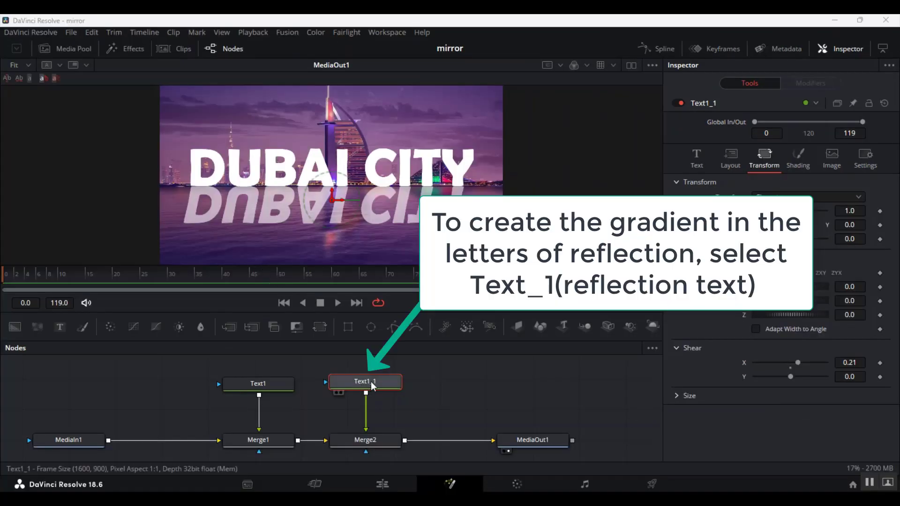
Add a Rectangle mask to Text1_1, widen it to about 0.897, and move its center down to Y 0.308
{"action": "left_click", "coordinate": [348, 328]}
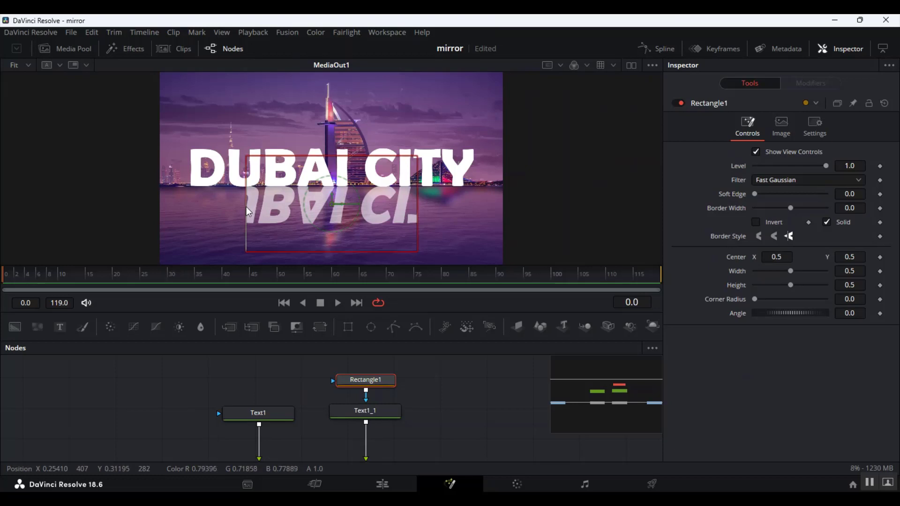
{"action": "left_click_drag", "start_coordinate": [249, 212], "coordinate": [181, 215]}
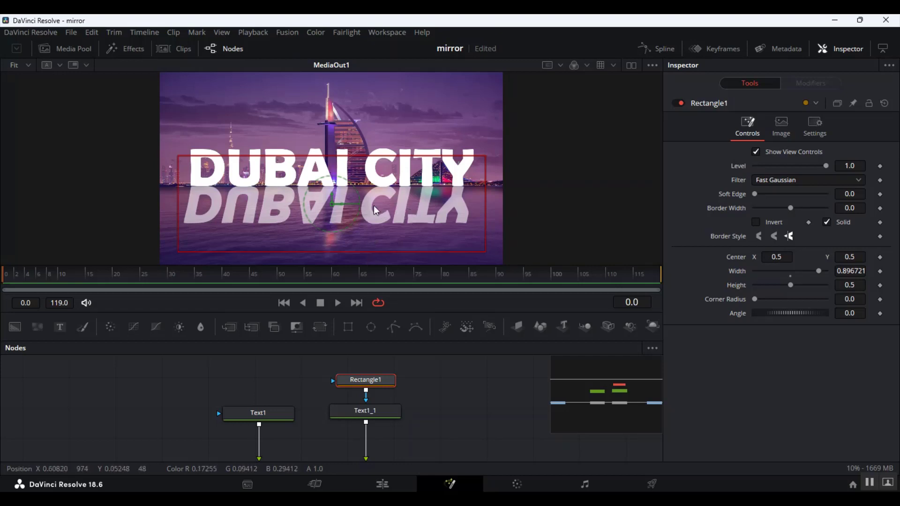
{"action": "left_click_drag", "start_coordinate": [334, 205], "coordinate": [336, 245]}
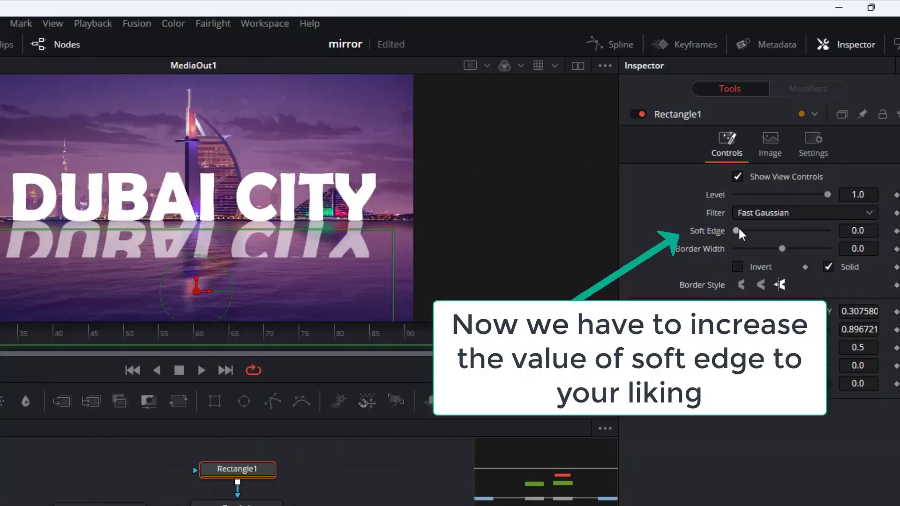
Set Rectangle1's Soft Edge to about 0.091 so the reflection feathers out
{"action": "left_click_drag", "start_coordinate": [741, 228], "coordinate": [779, 242]}
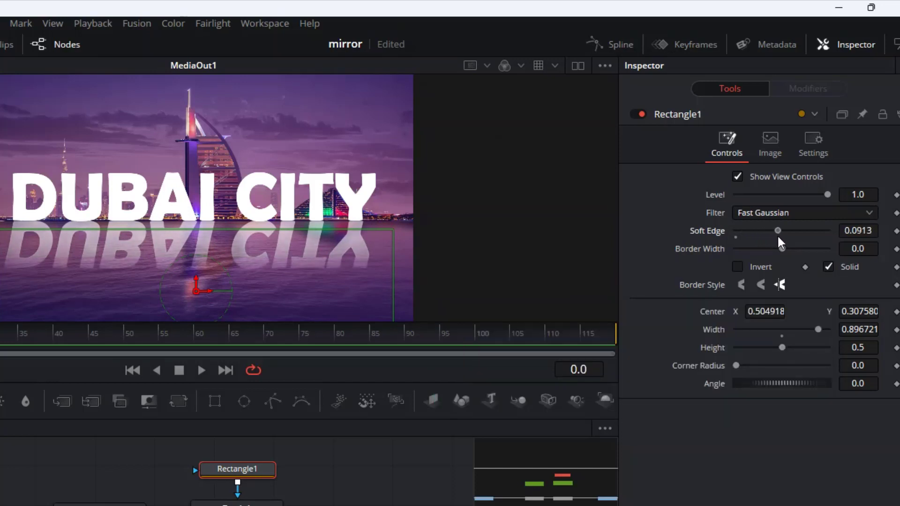
{"action": "left_click_drag", "start_coordinate": [778, 239], "coordinate": [778, 242]}
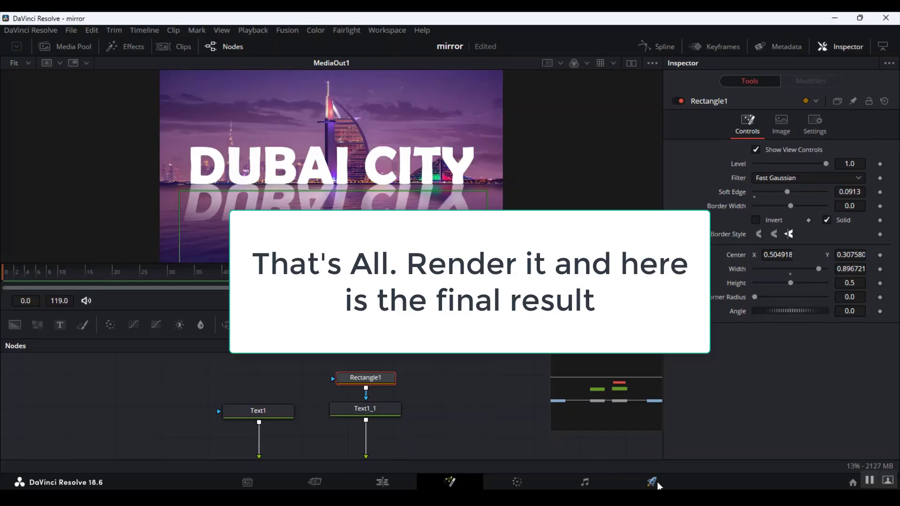
Go to the Deliver page to render the DUBAI CITY reflection title
{"action": "left_click", "coordinate": [653, 483]}
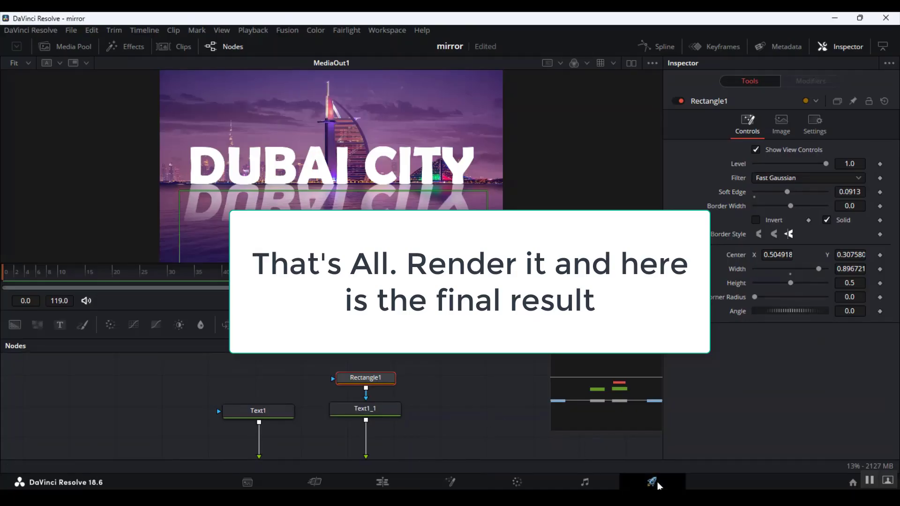